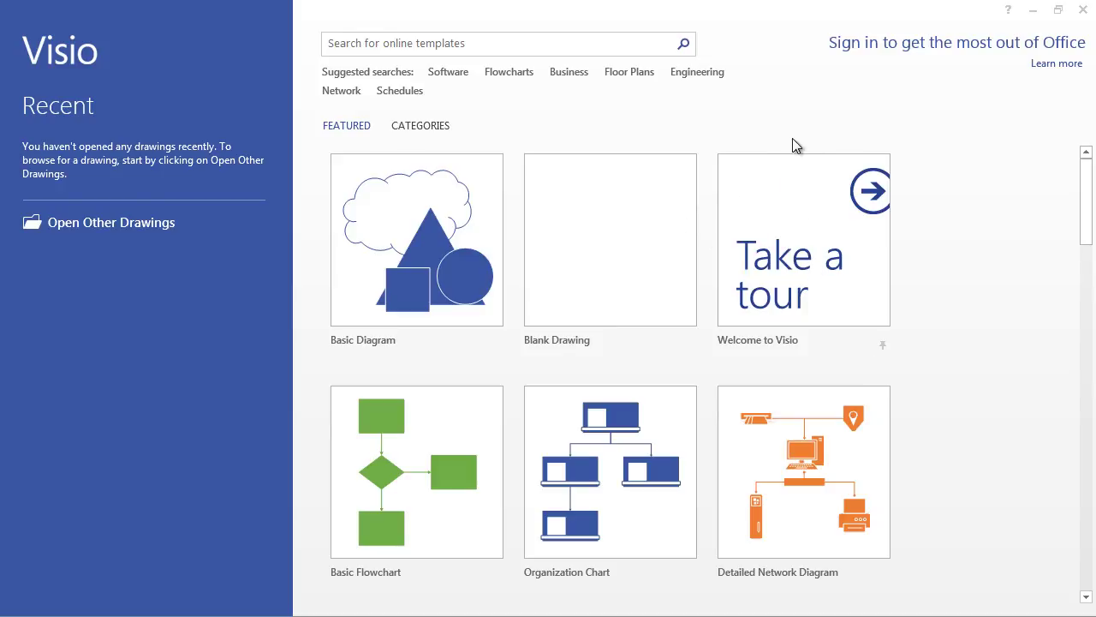
Step: Pick Basic Diagram from the Featured templates and create Drawing1 in US units
click(1088, 210)
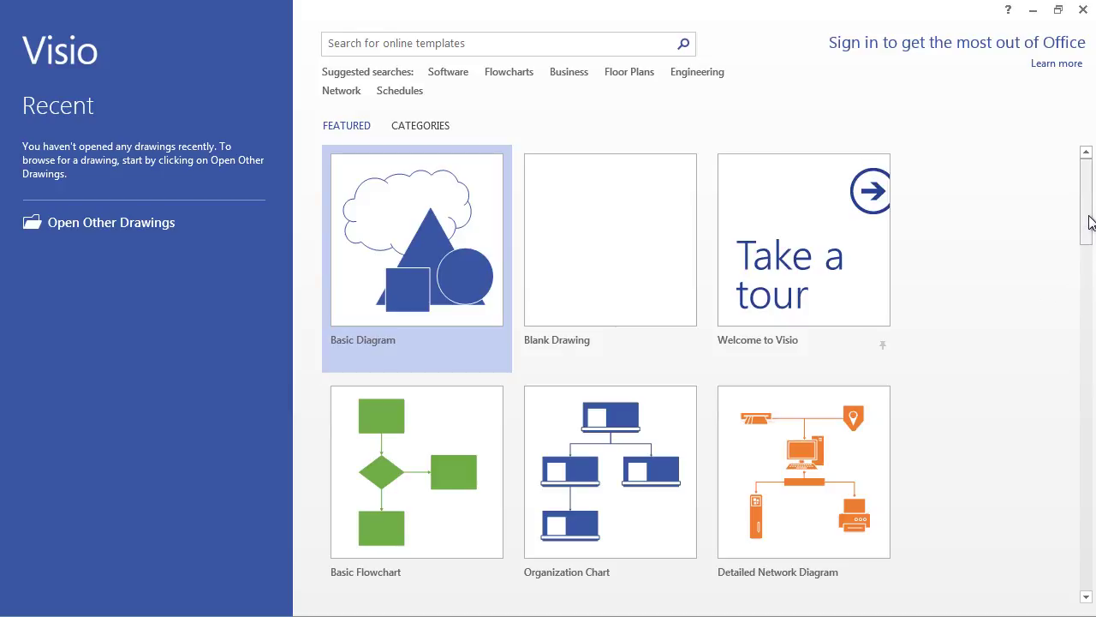
drag(1088, 232, 1087, 274)
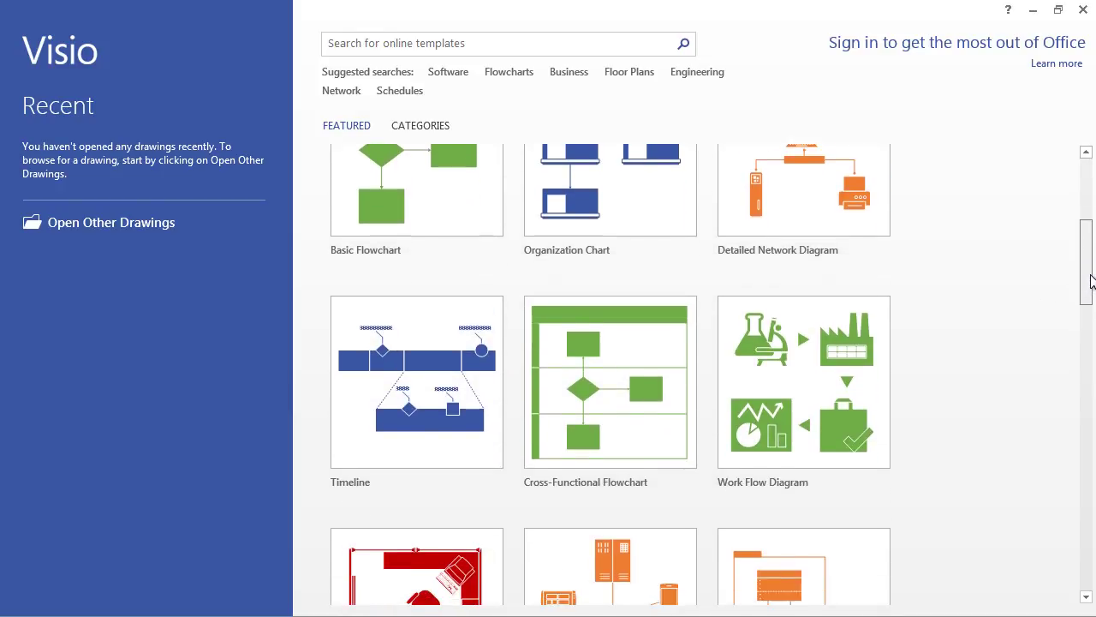
scroll(728, 386, up, 1)
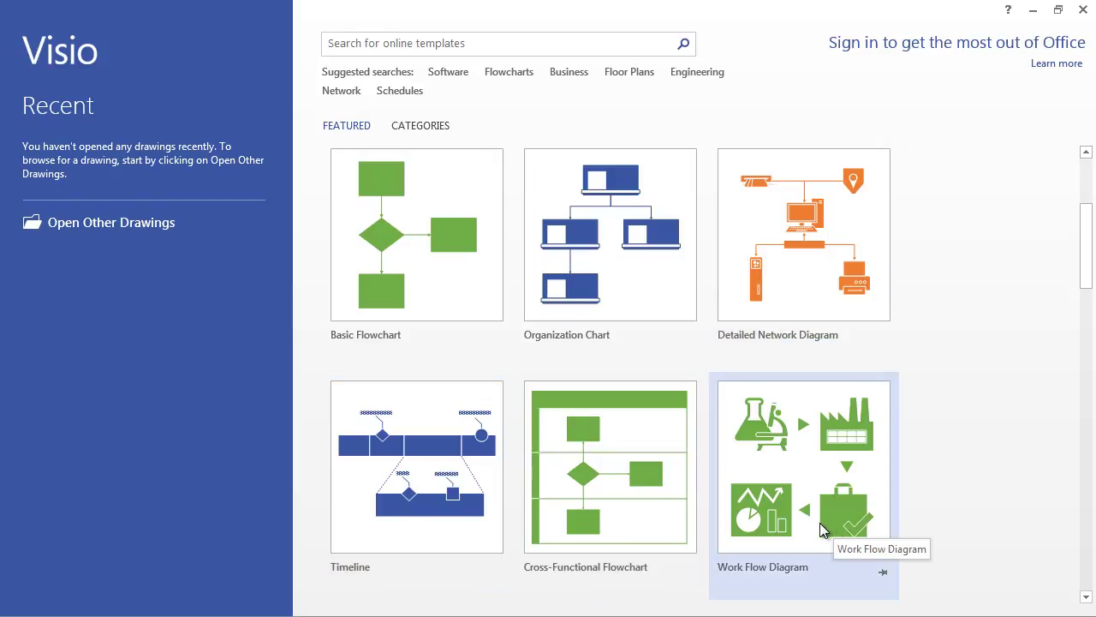
mouse_move(1084, 285)
mouse_down()
mouse_move(1085, 577)
mouse_move(1089, 210)
mouse_up()
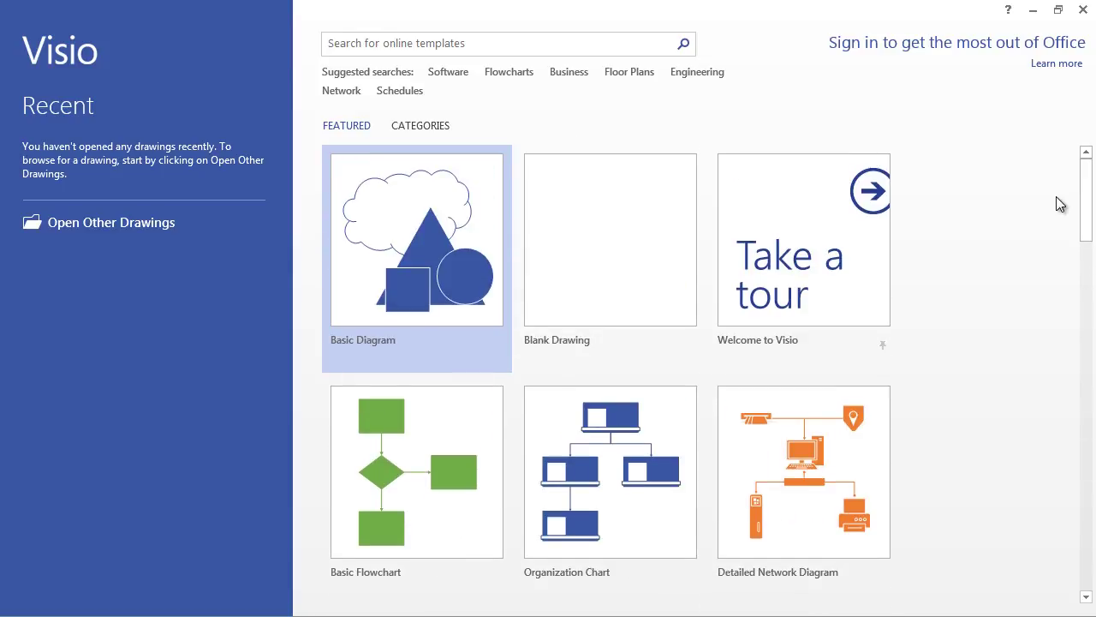
click(434, 273)
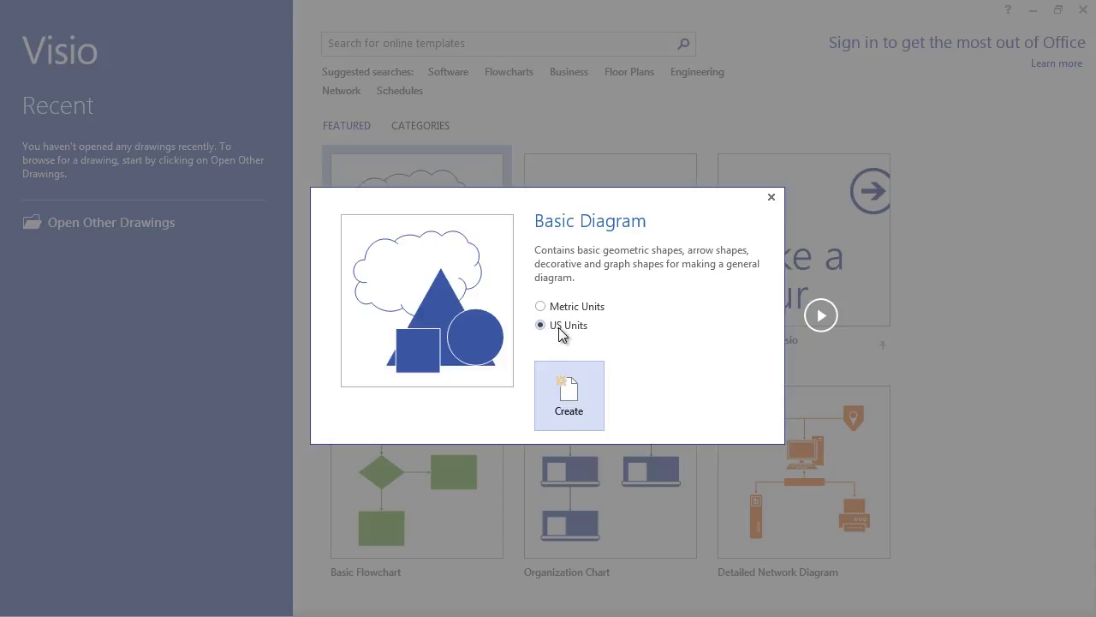
click(570, 411)
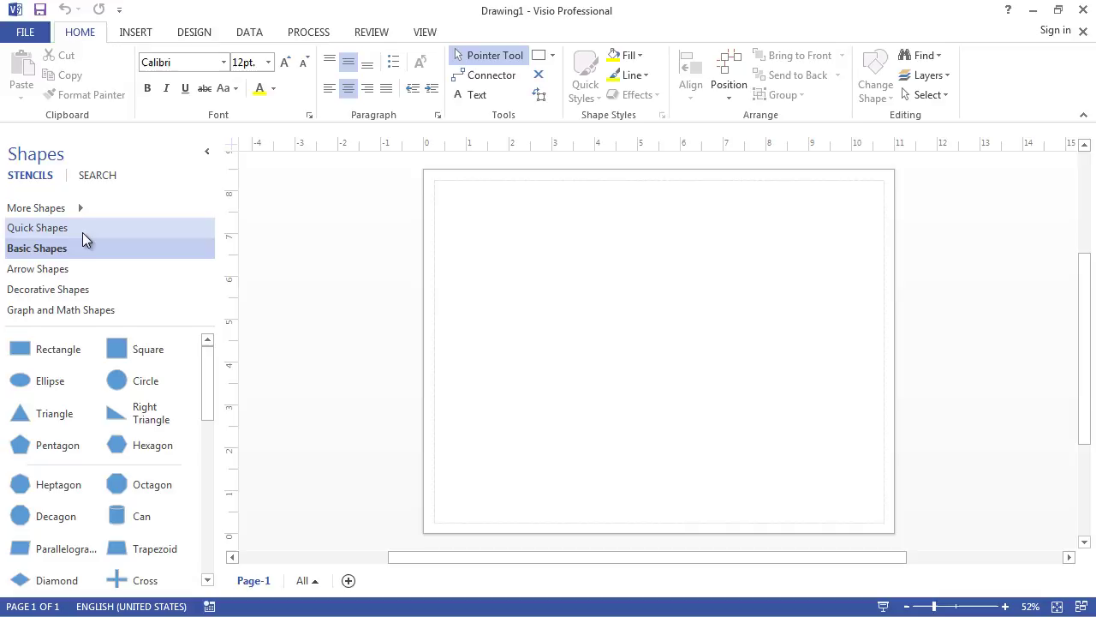
Step: Browse the Quick, Basic, Arrow and Decorative Shapes stencils, ending on Graph and Math Shapes
click(38, 232)
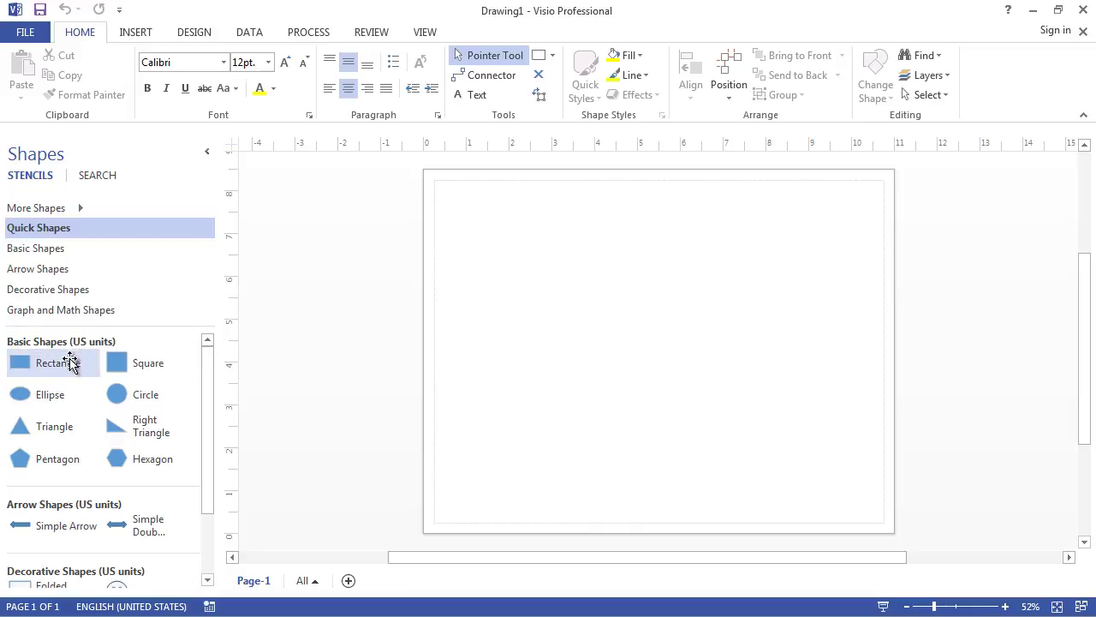
drag(206, 369, 206, 455)
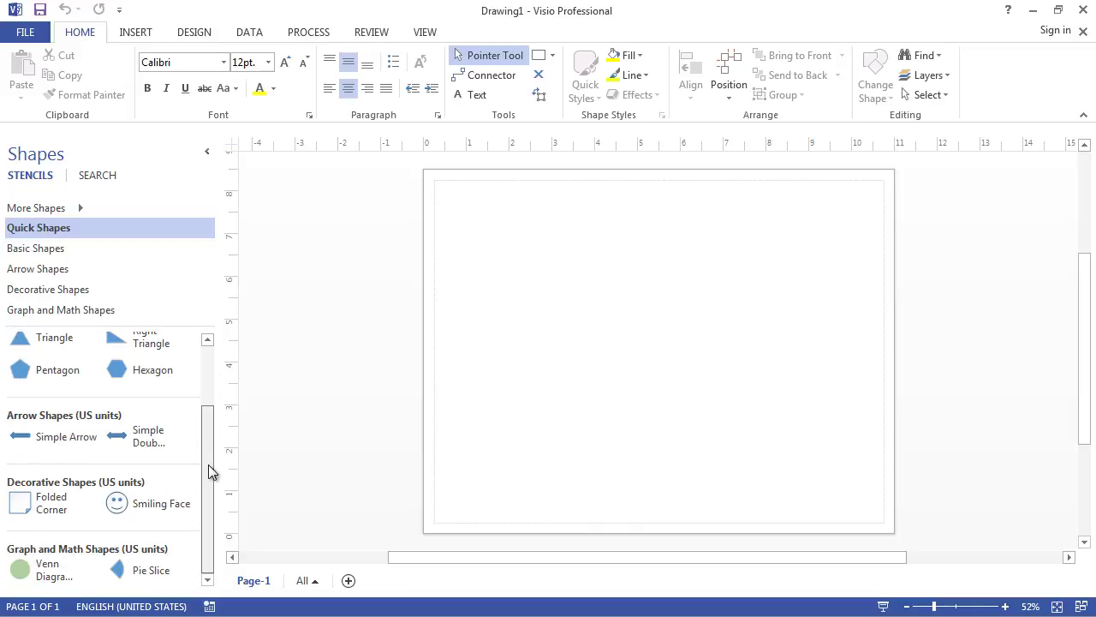
scroll(208, 464, up, 2)
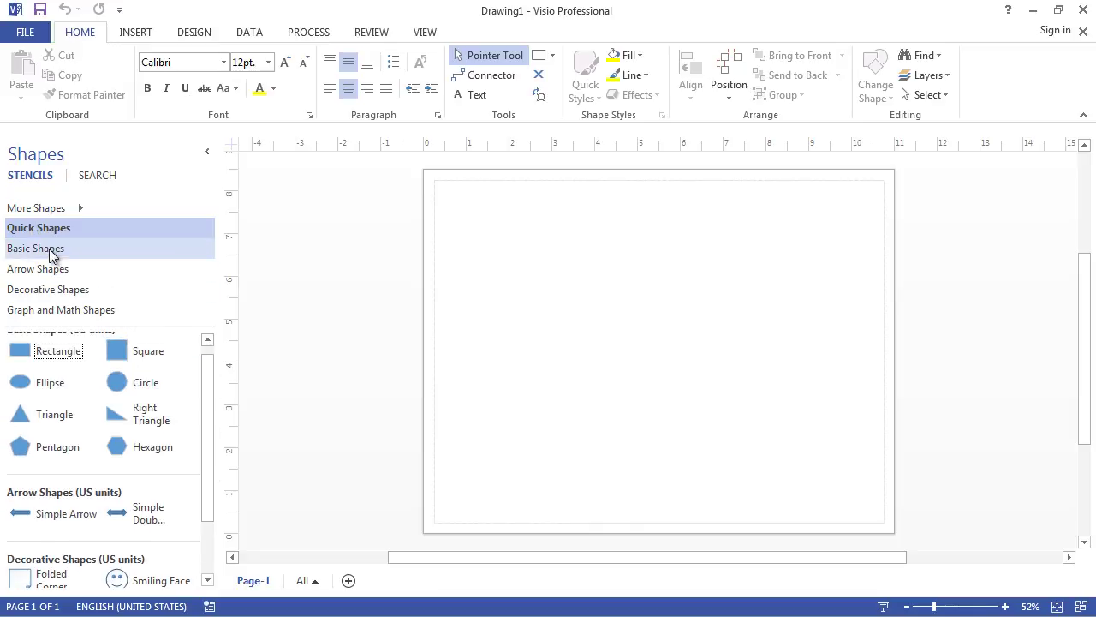
click(55, 251)
click(54, 272)
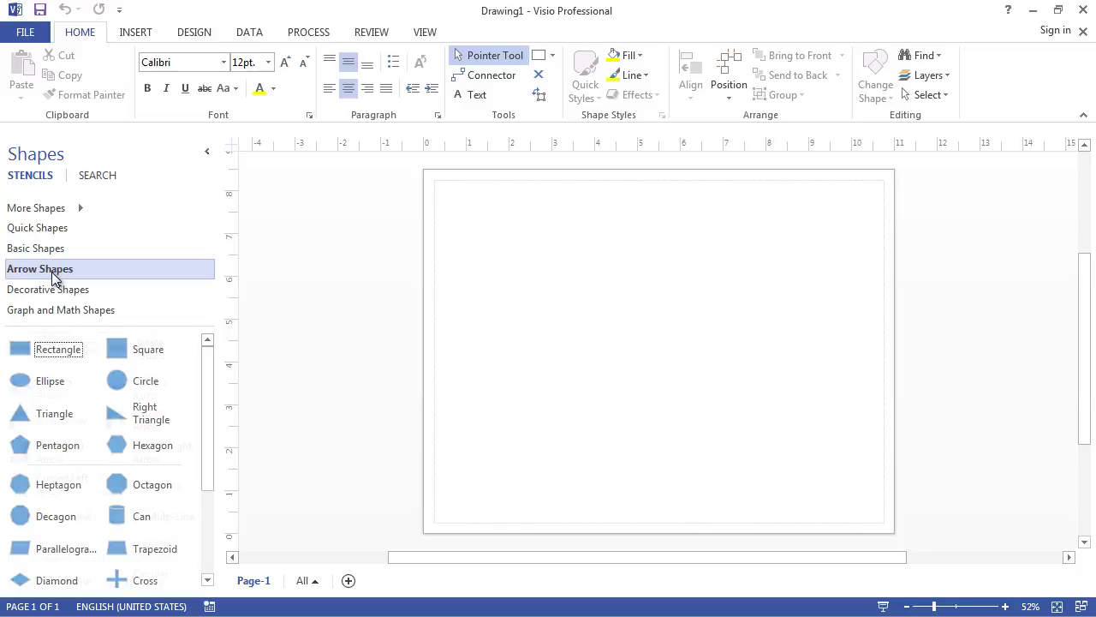
click(57, 295)
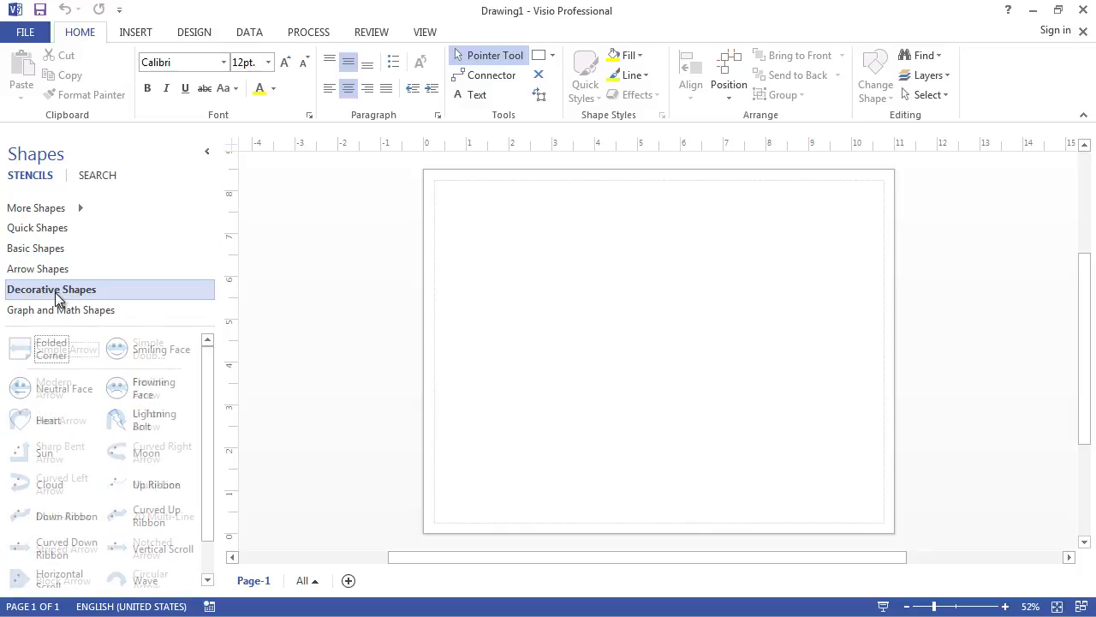
click(60, 312)
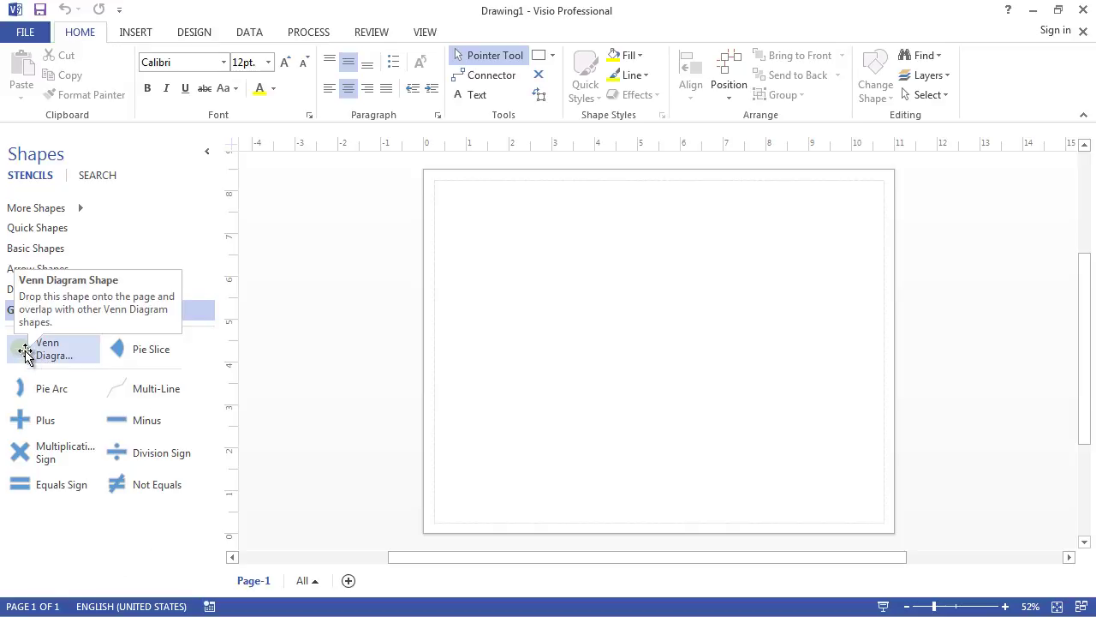
Step: Place a Venn Diagram circle, Pie Slice, Simple Arrow and Rectangle on the page
drag(24, 351, 534, 289)
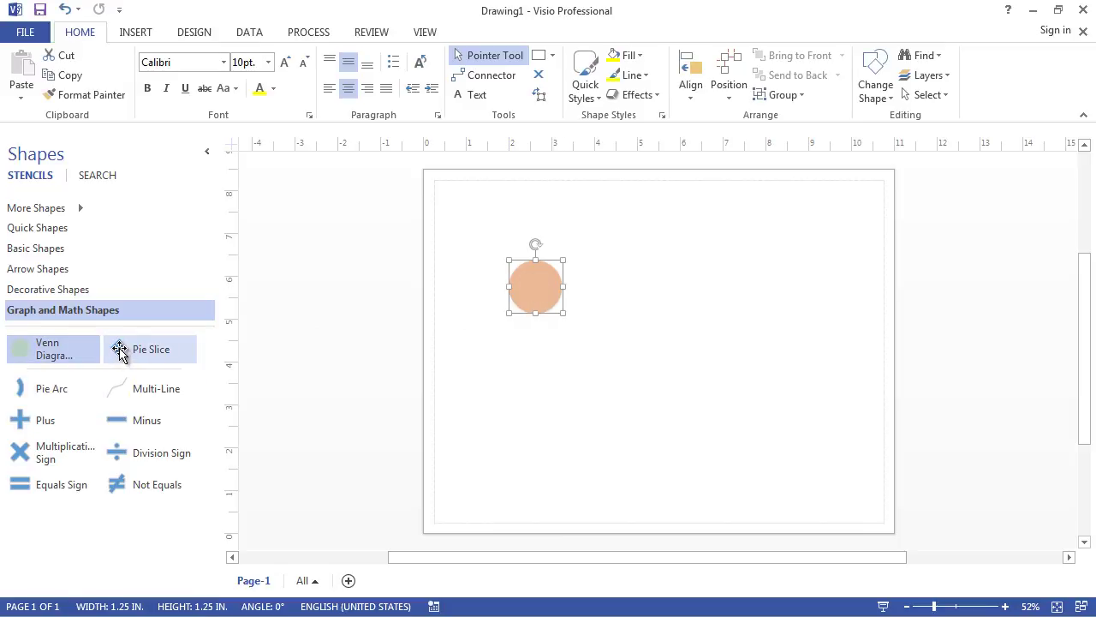
drag(119, 349, 656, 283)
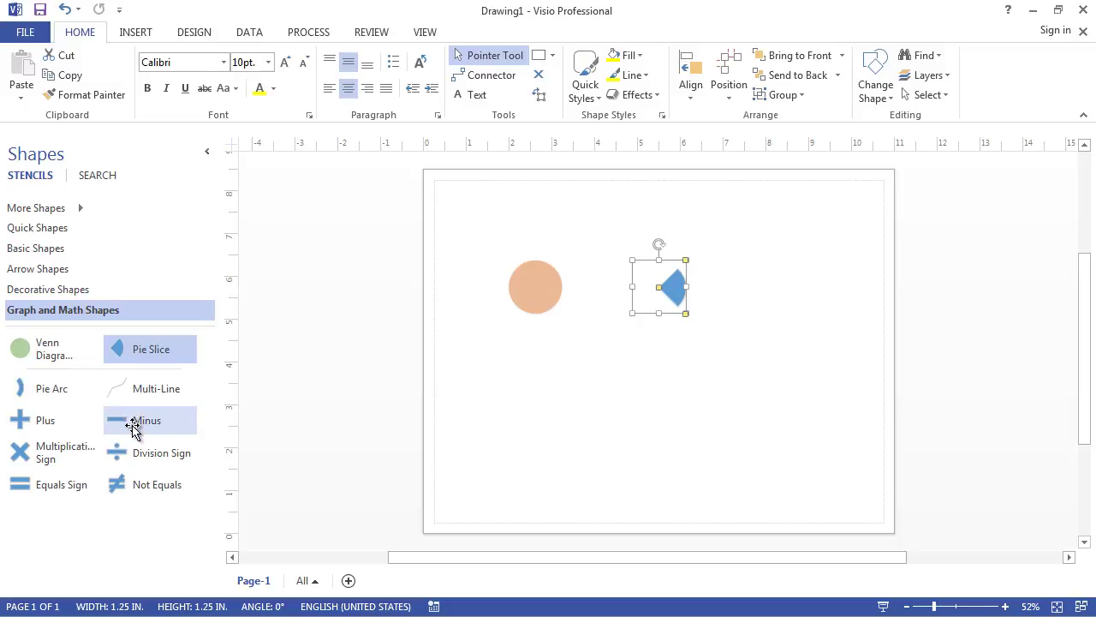
click(35, 270)
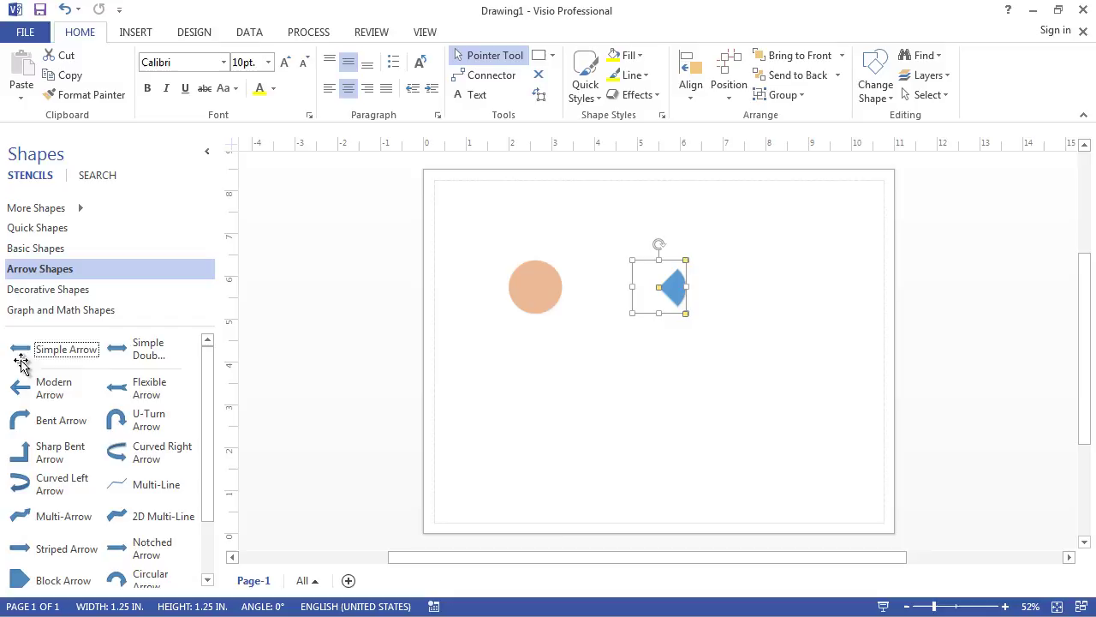
mouse_move(17, 353)
mouse_down()
mouse_move(602, 291)
mouse_move(594, 284)
mouse_up()
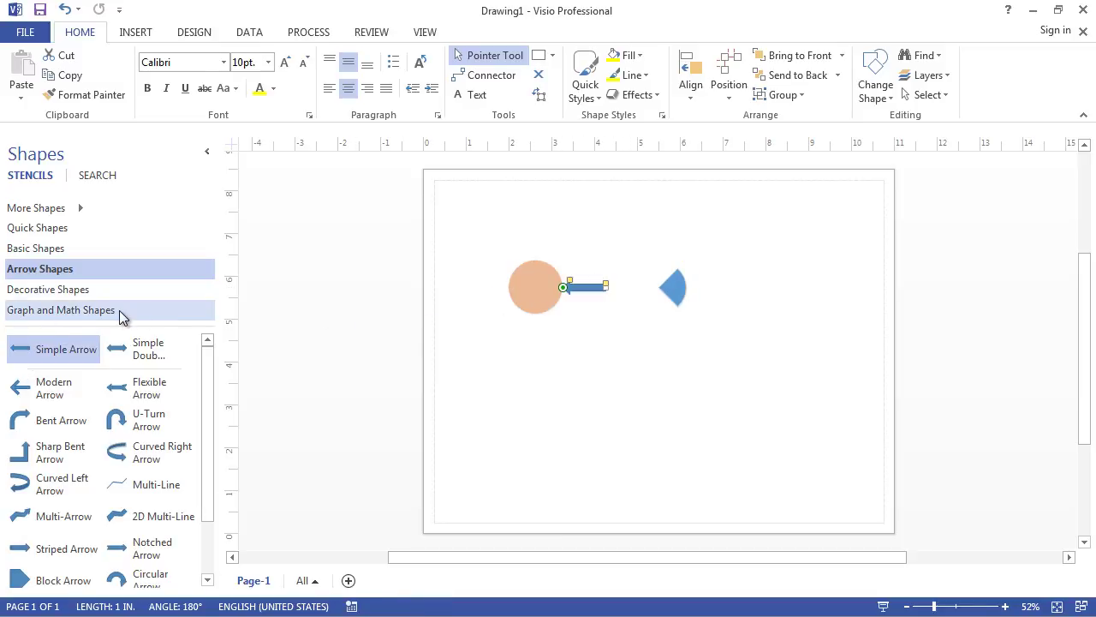
click(51, 248)
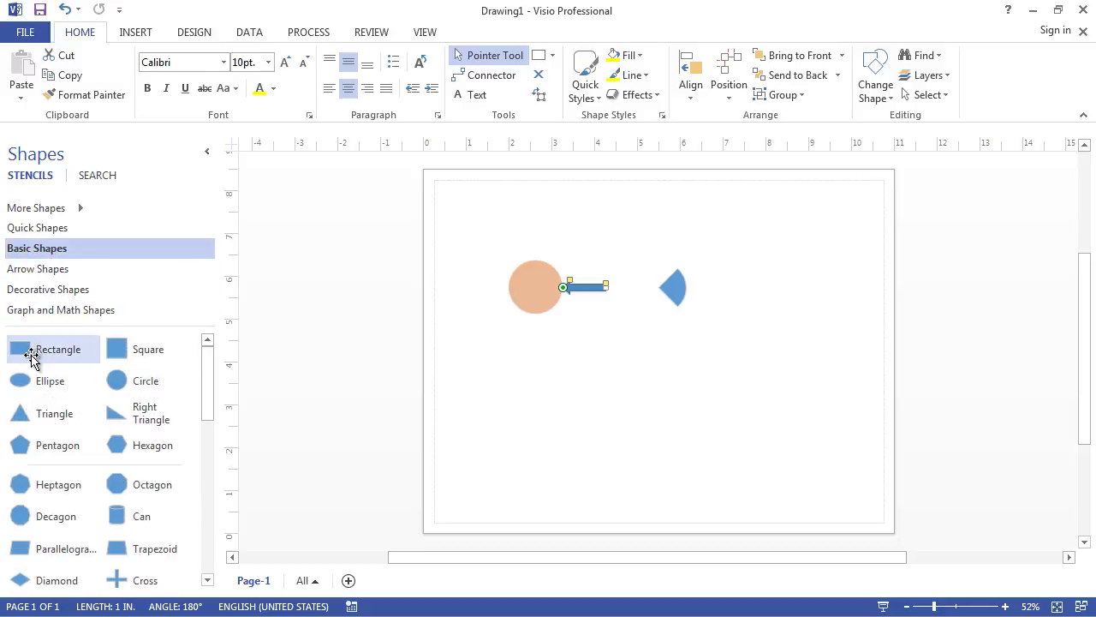
mouse_move(31, 355)
mouse_down()
mouse_move(631, 391)
mouse_move(756, 308)
mouse_move(747, 296)
mouse_up()
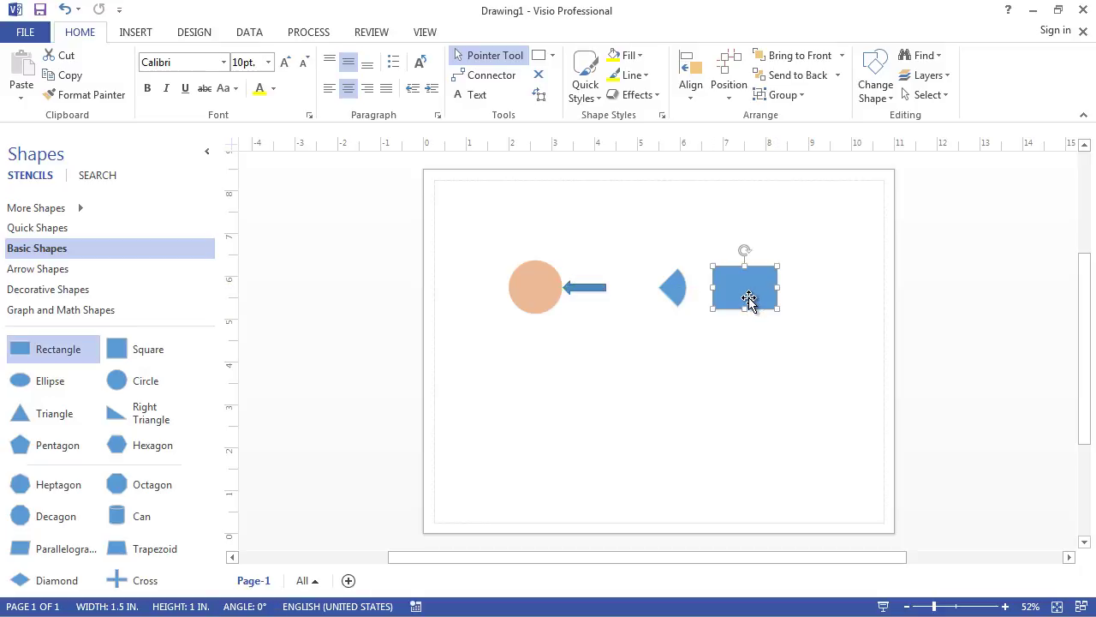
Step: Create Drawing2 from the Basic Flowchart template in US units via File > New
click(37, 36)
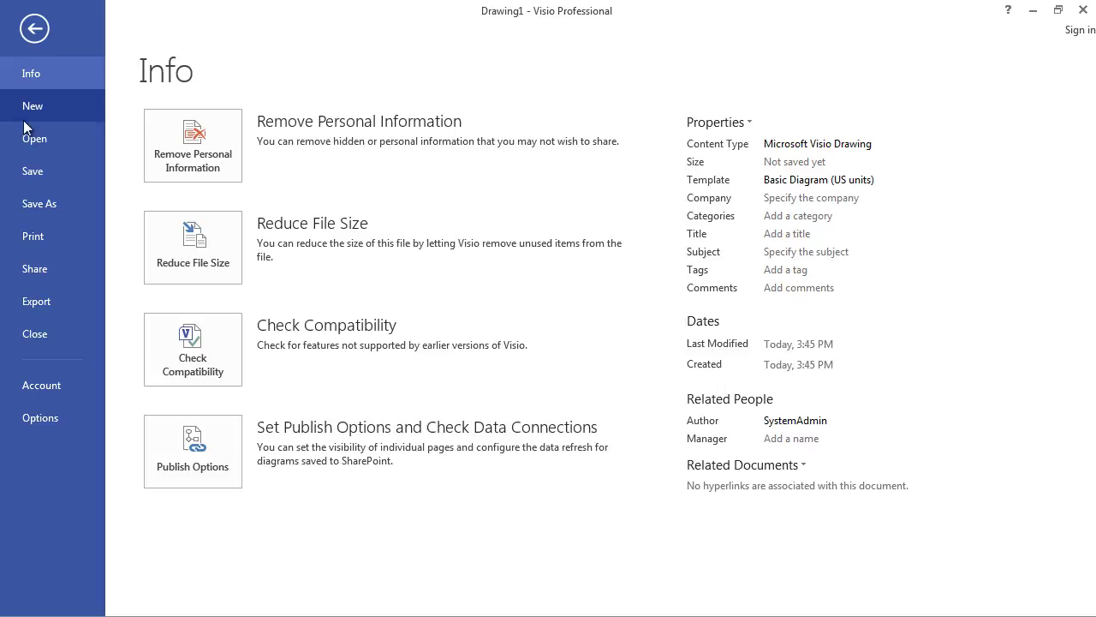
click(27, 111)
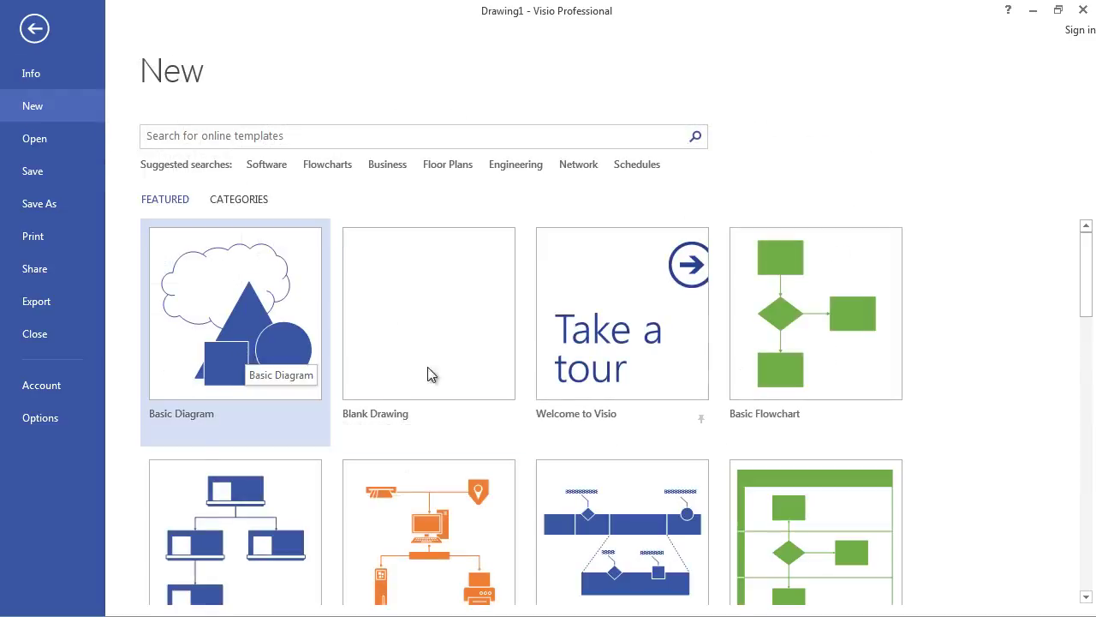
click(804, 340)
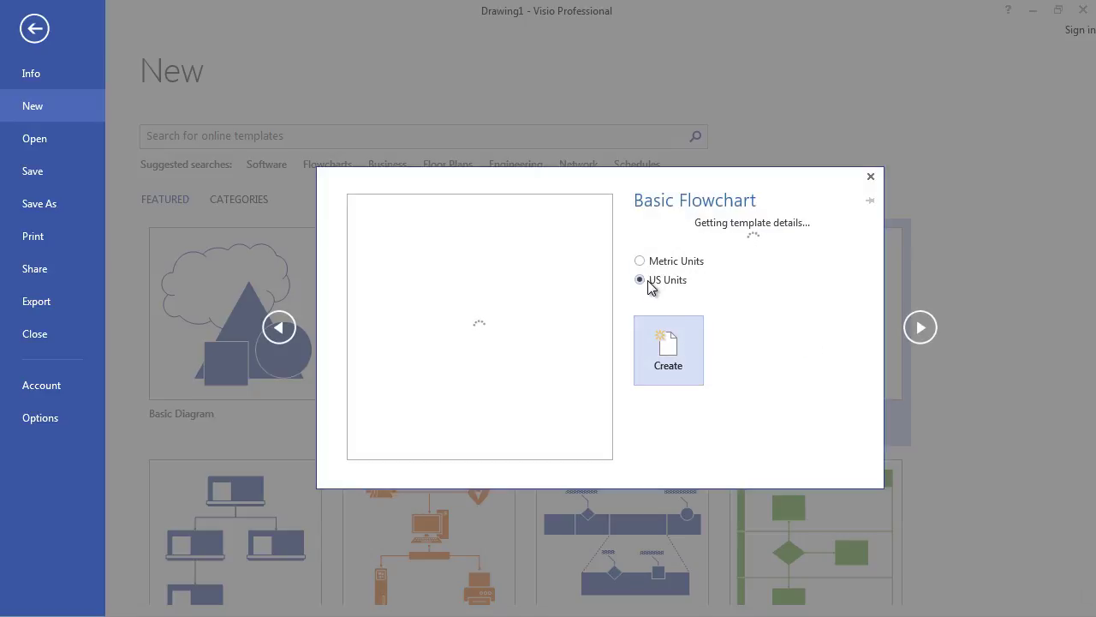
click(669, 426)
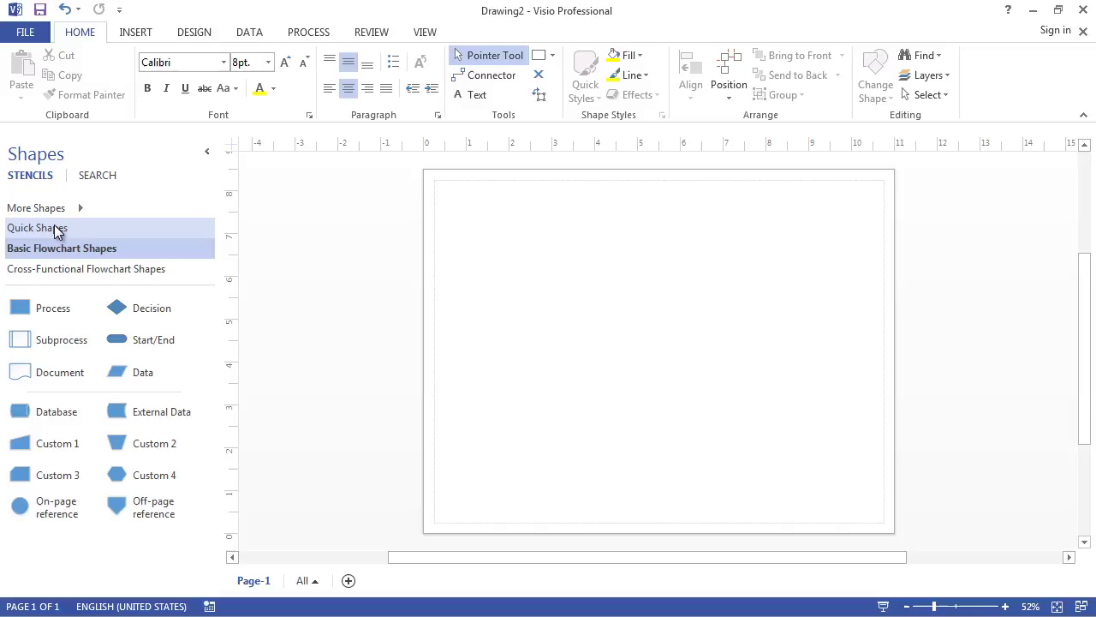
Step: Place a Process shape from the Basic Flowchart Shapes stencil onto the blank page
click(78, 271)
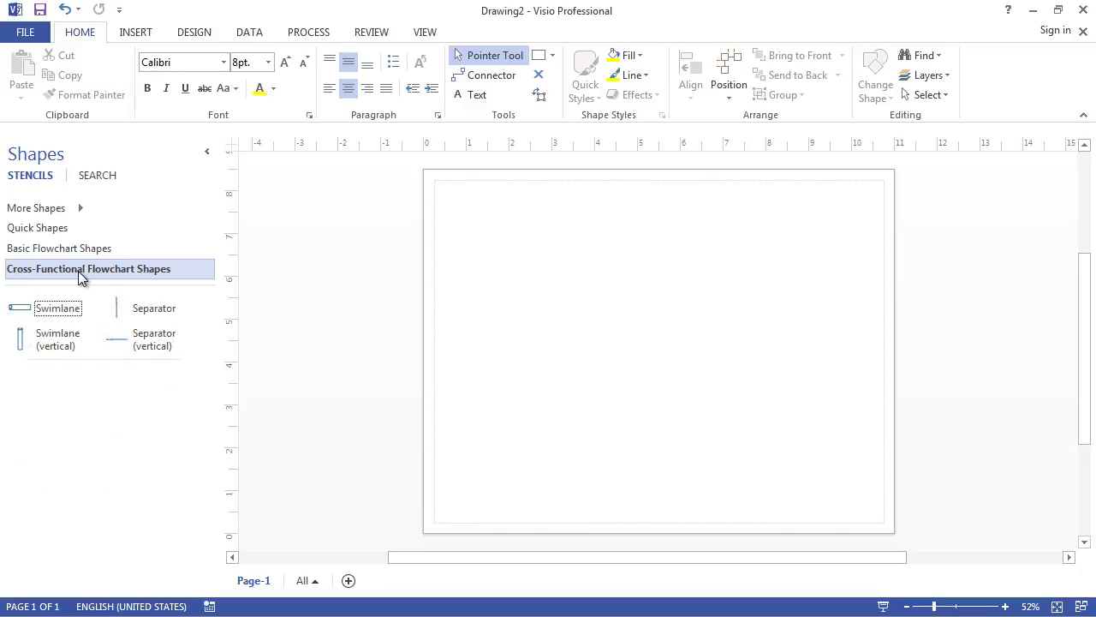
click(81, 250)
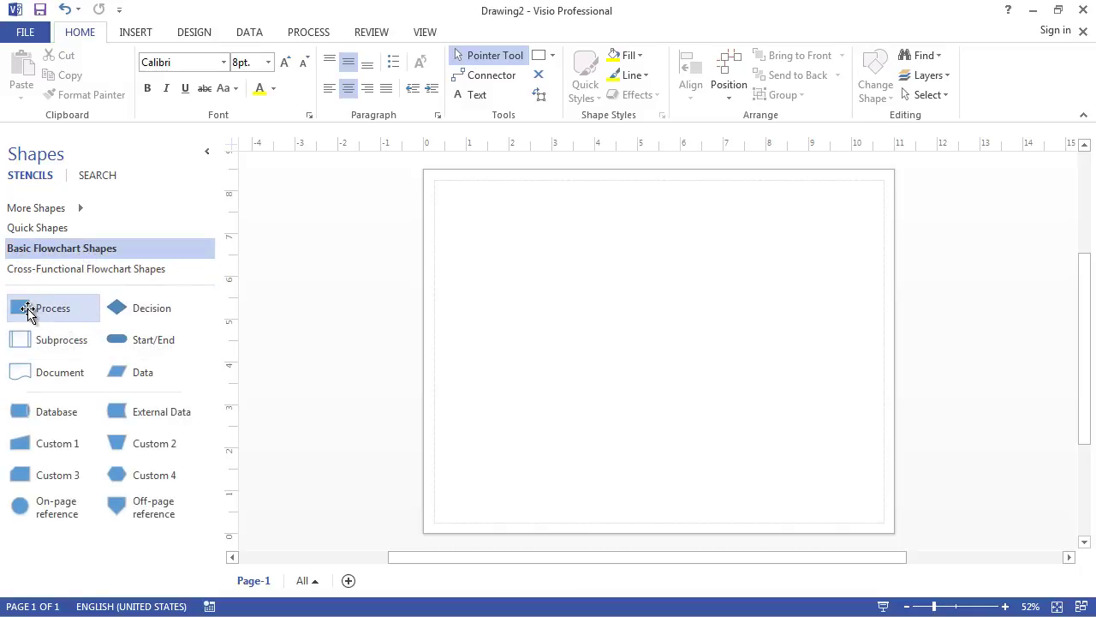
drag(27, 313, 565, 281)
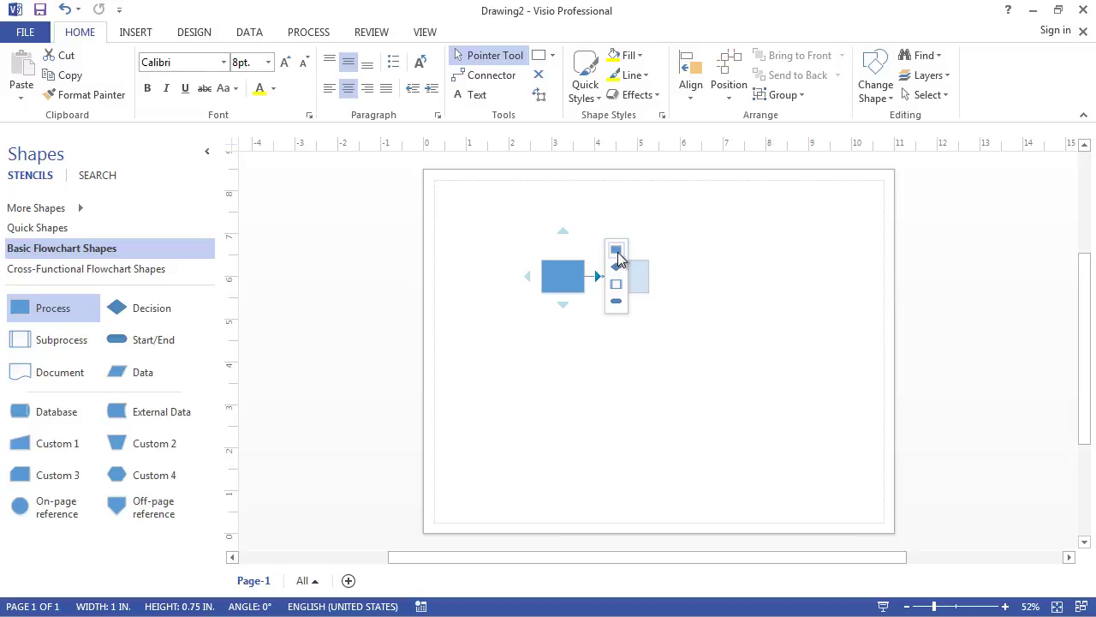
Step: AutoConnect a Process, a Start/End, a Decision below it, and a Process right of that
click(616, 249)
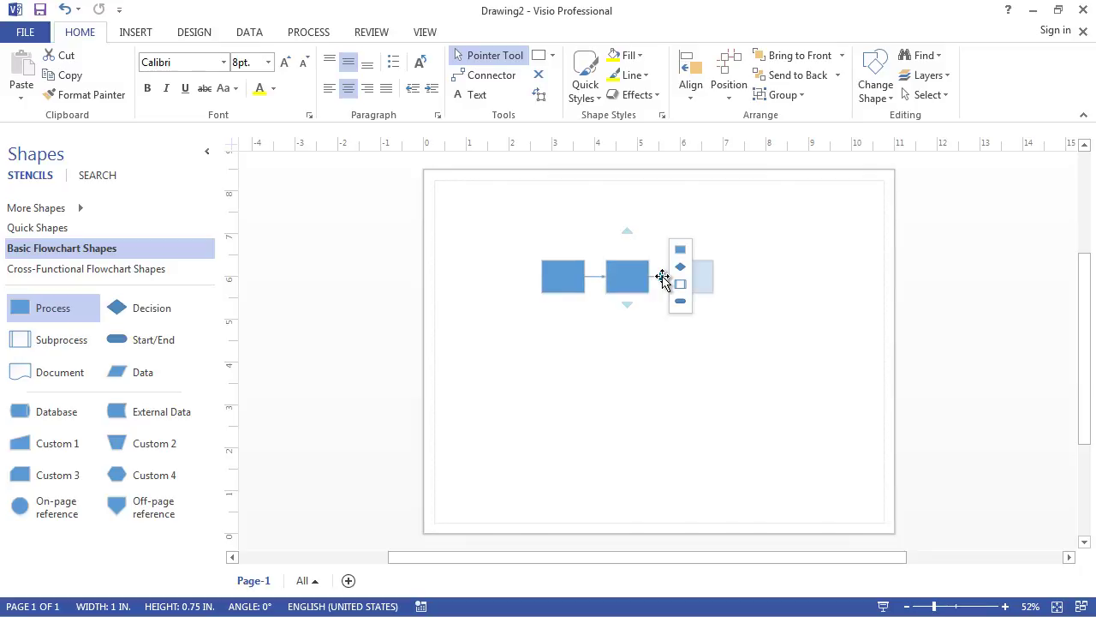
click(682, 301)
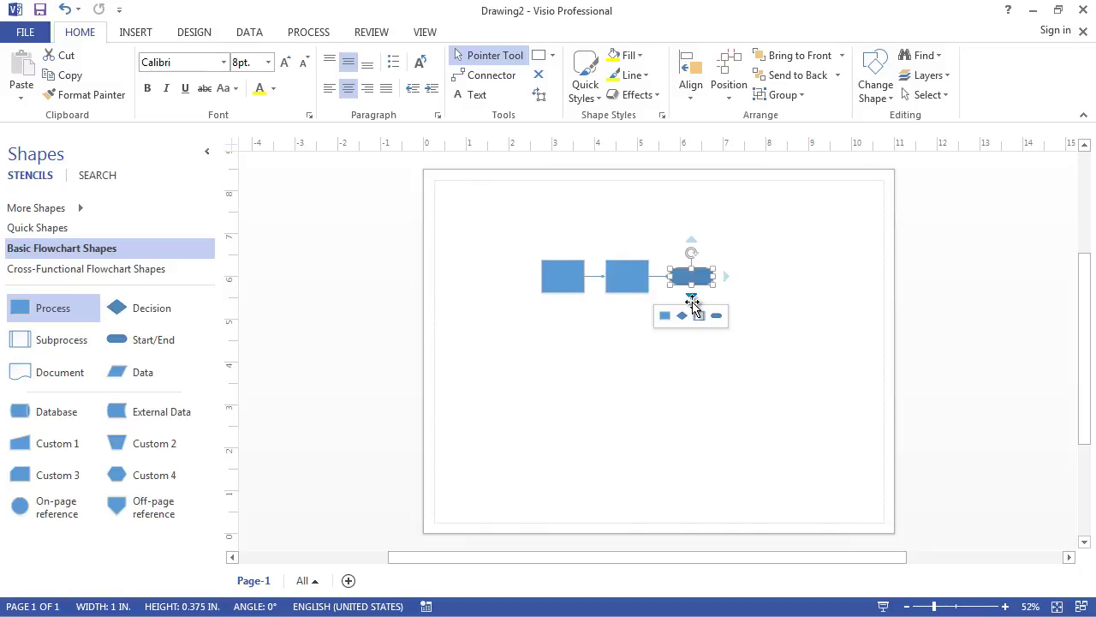
mouse_move(692, 296)
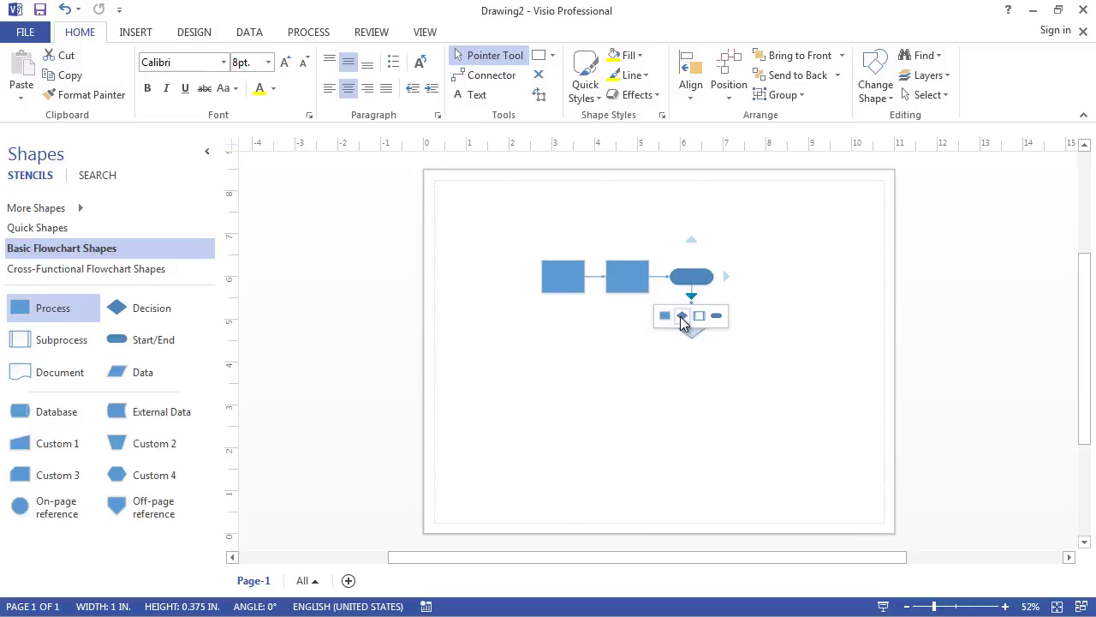
click(683, 315)
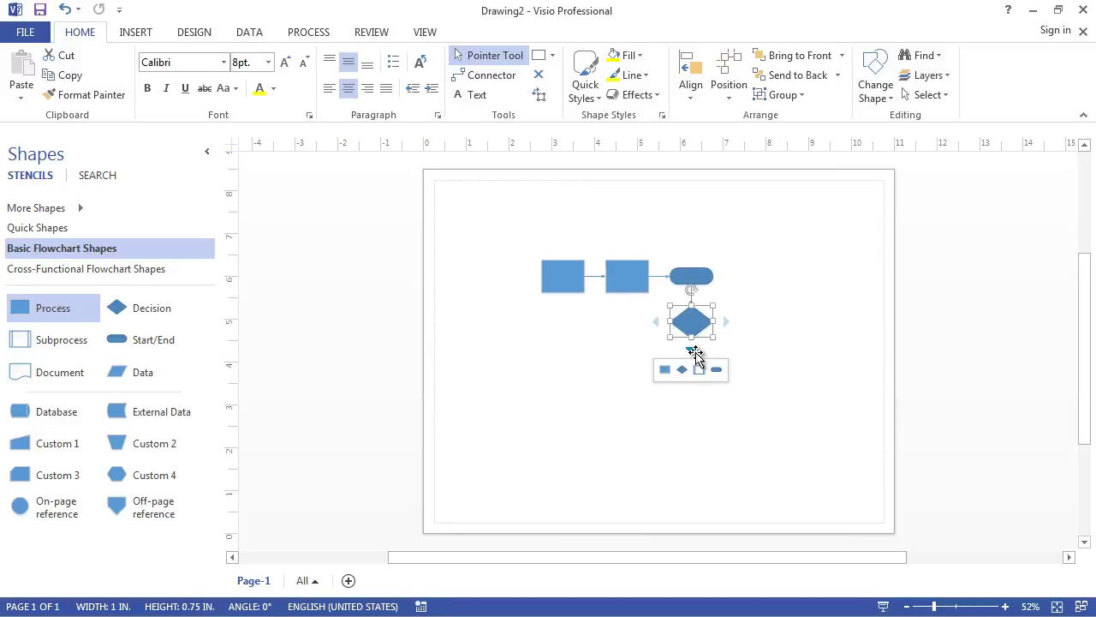
mouse_move(725, 322)
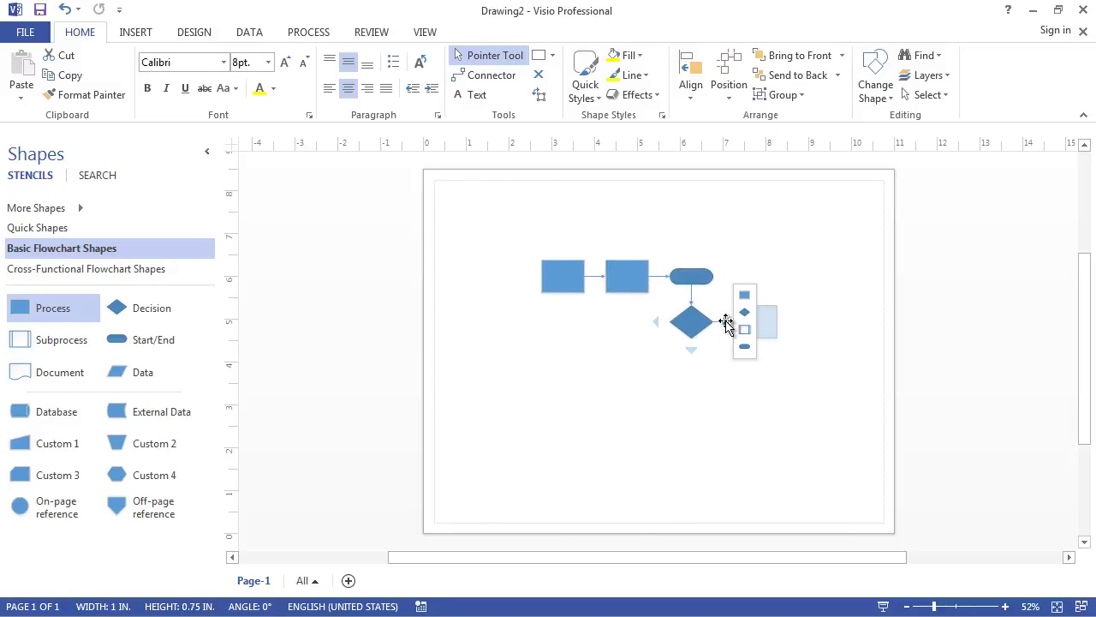
click(726, 322)
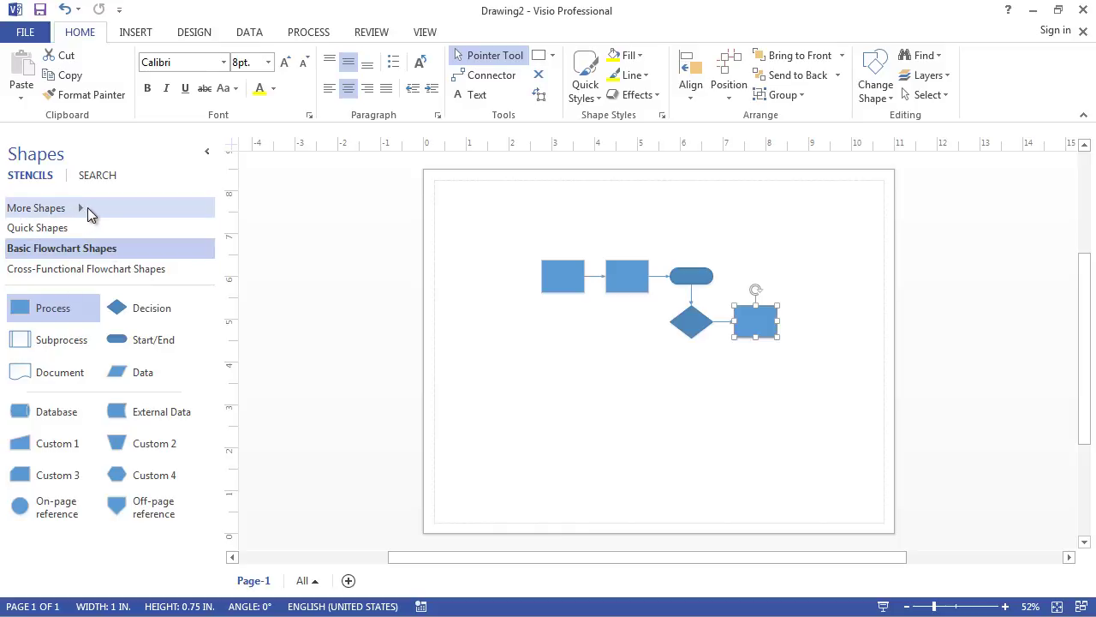
Step: Add the Electrical Engineering Integrated Circuit Components stencil from More Shapes
click(45, 213)
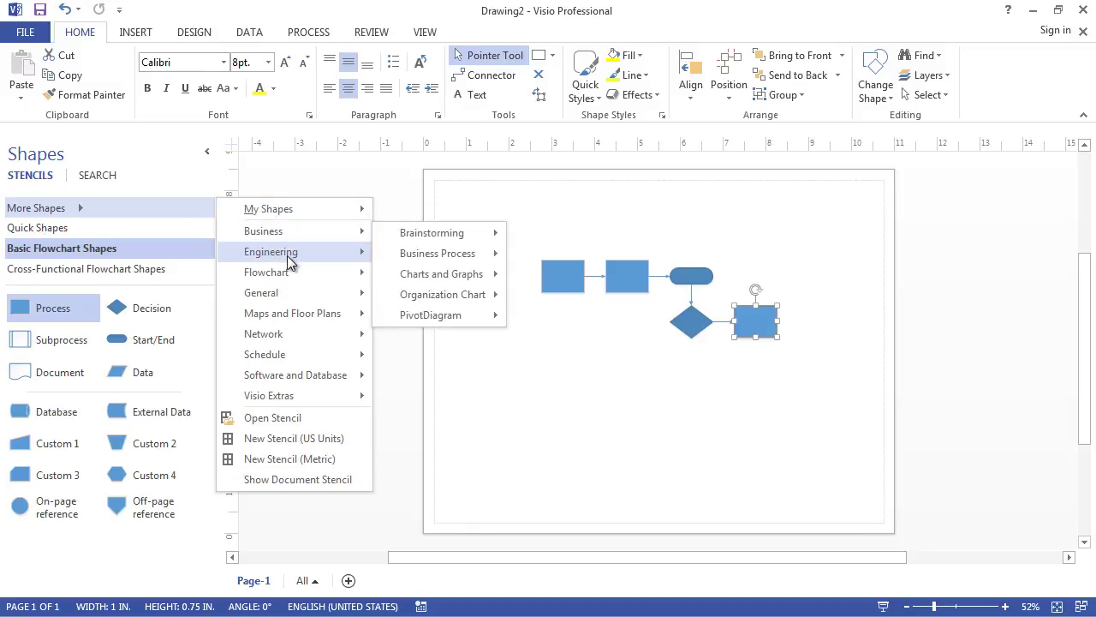
mouse_move(448, 254)
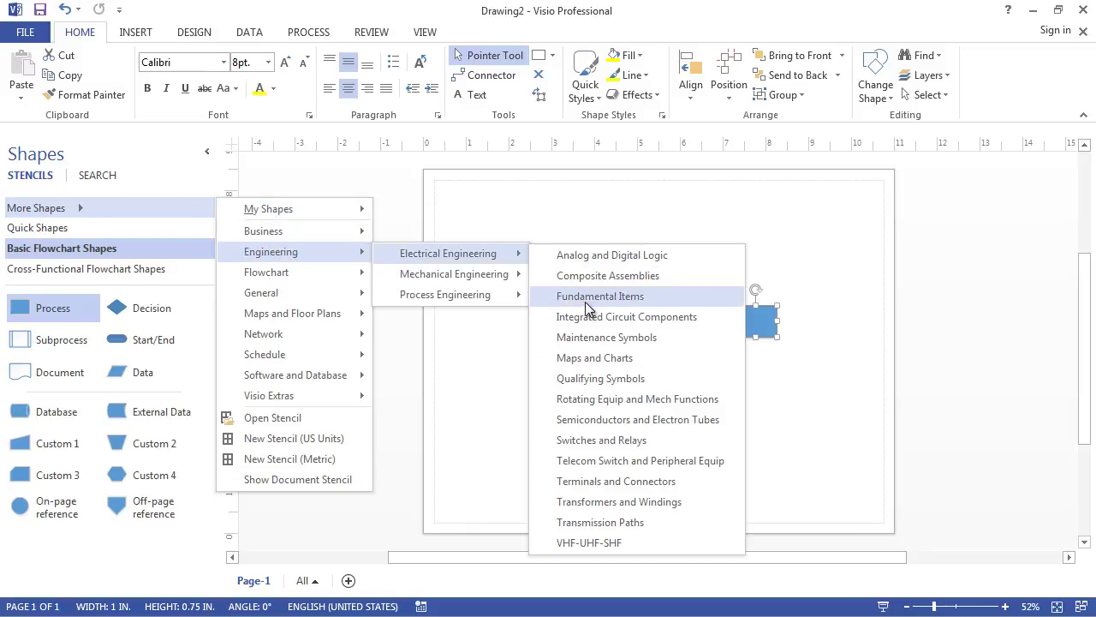
click(581, 317)
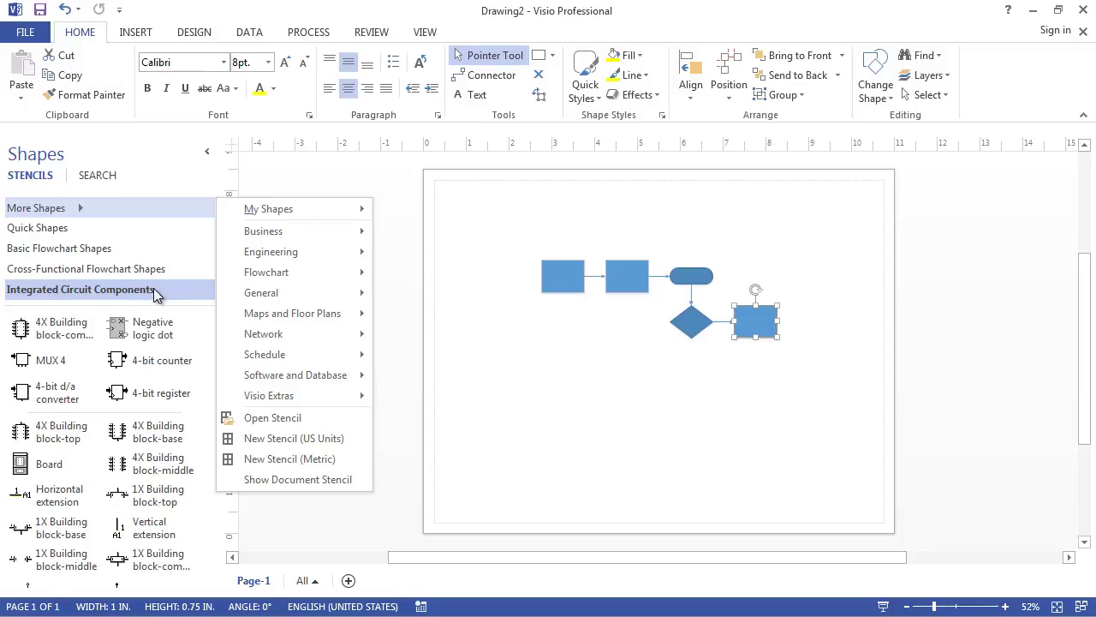
click(192, 294)
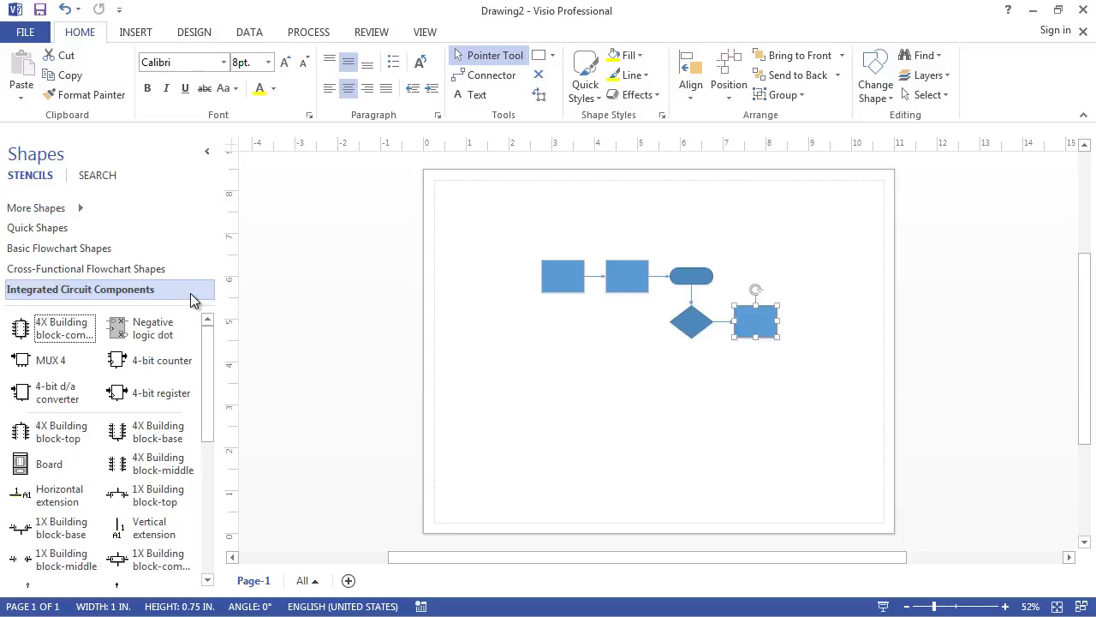
mouse_move(208, 343)
mouse_down()
mouse_move(221, 508)
mouse_move(216, 333)
mouse_up()
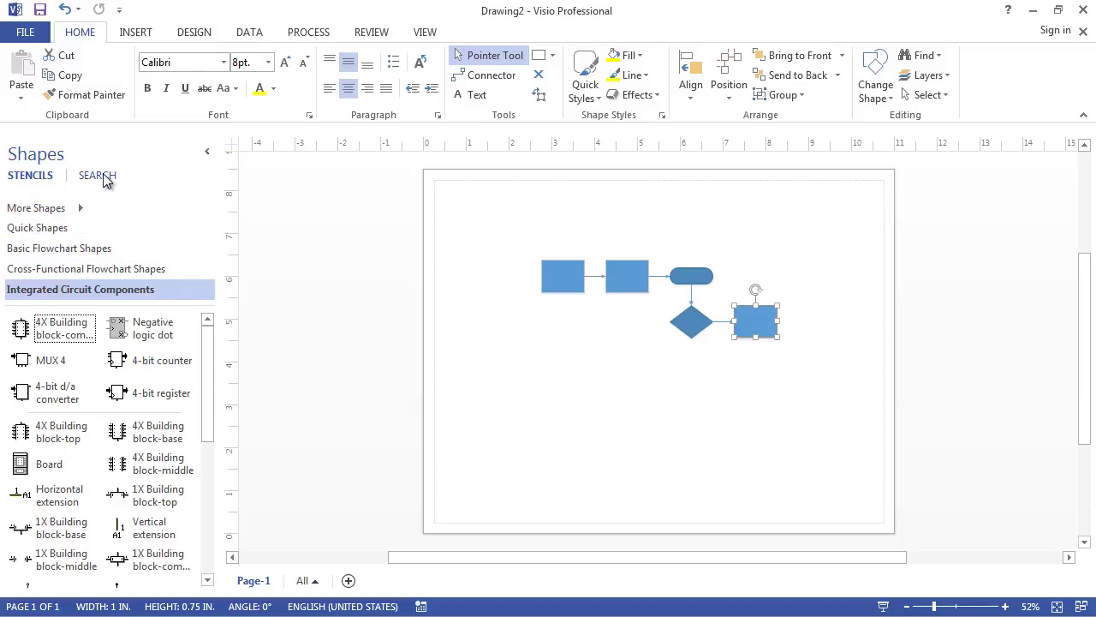
Step: Search shapes for 'server' and place the COMPS_U Terminal shape below-left of the flowchart
click(102, 177)
click(58, 206)
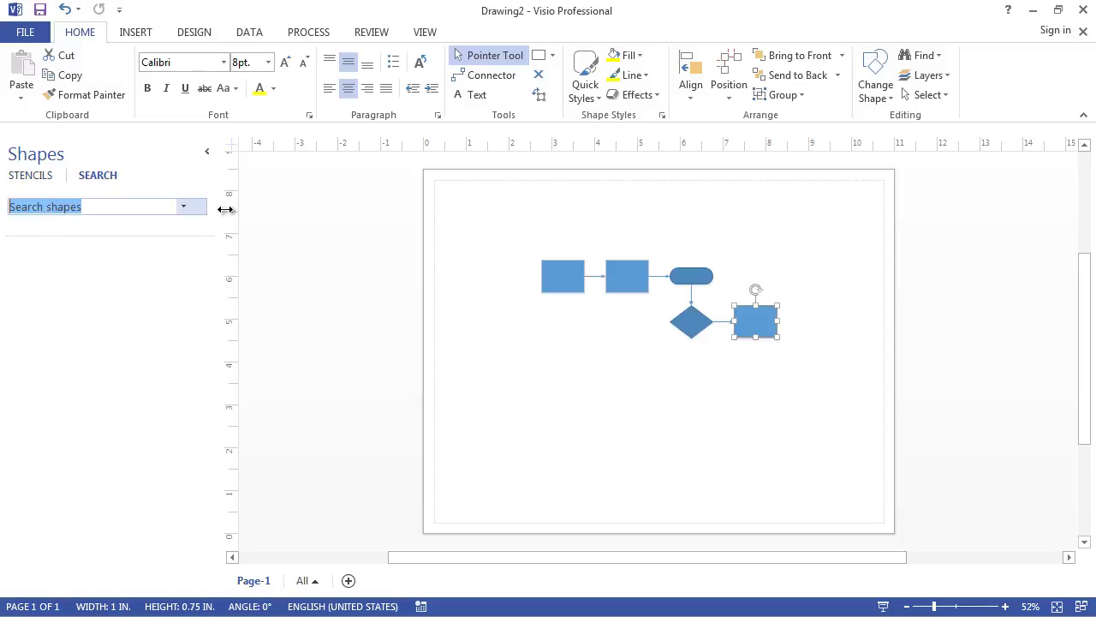
text(s)
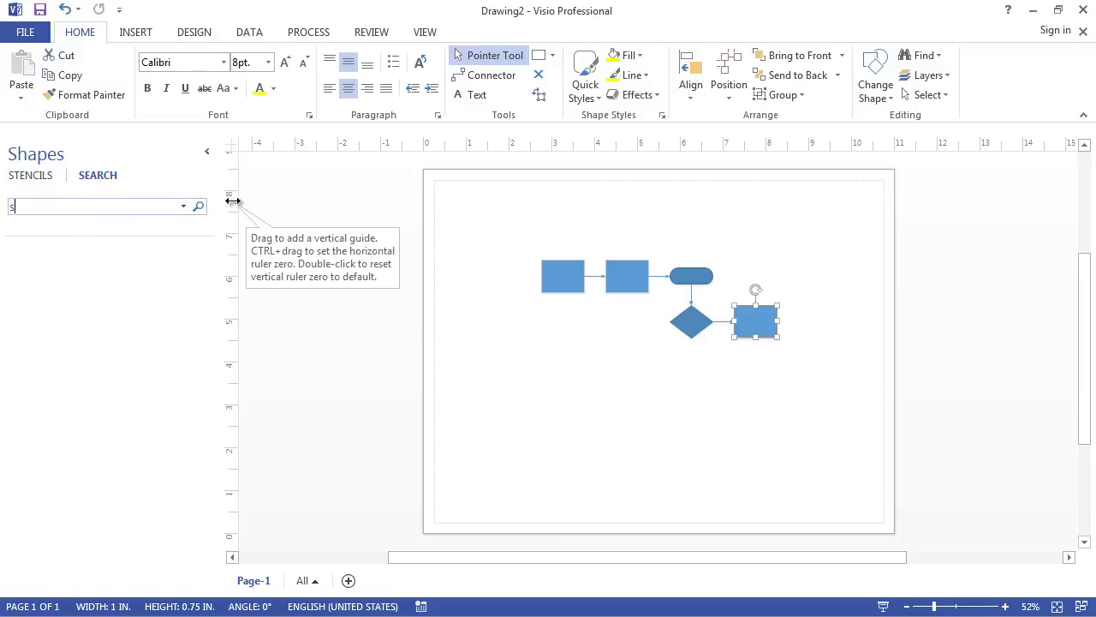
text(erver)
key(Return)
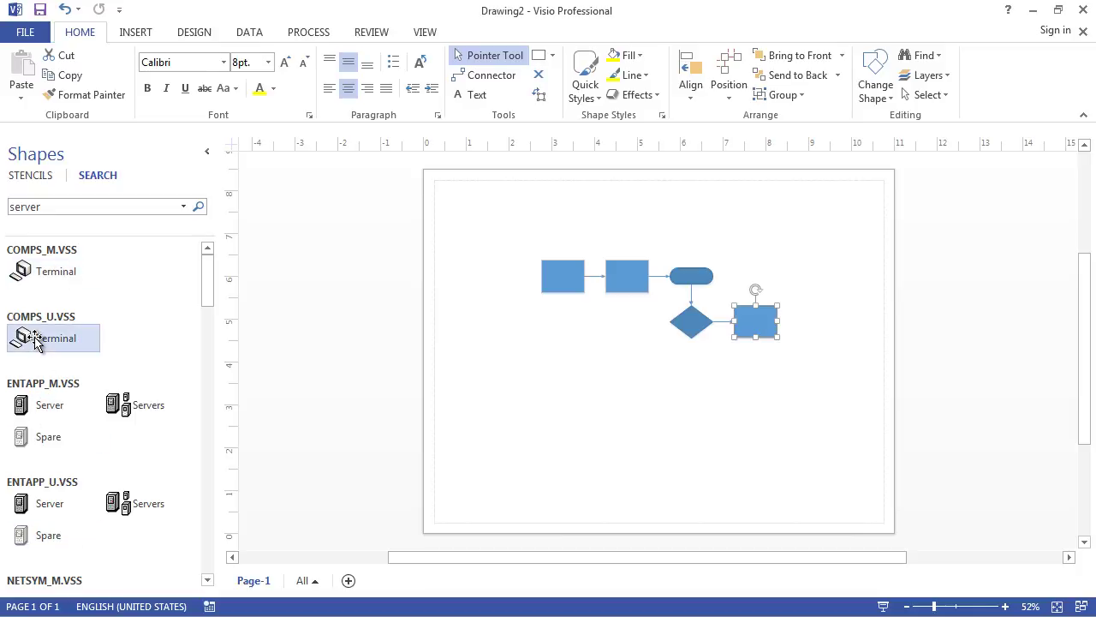
drag(36, 338, 552, 366)
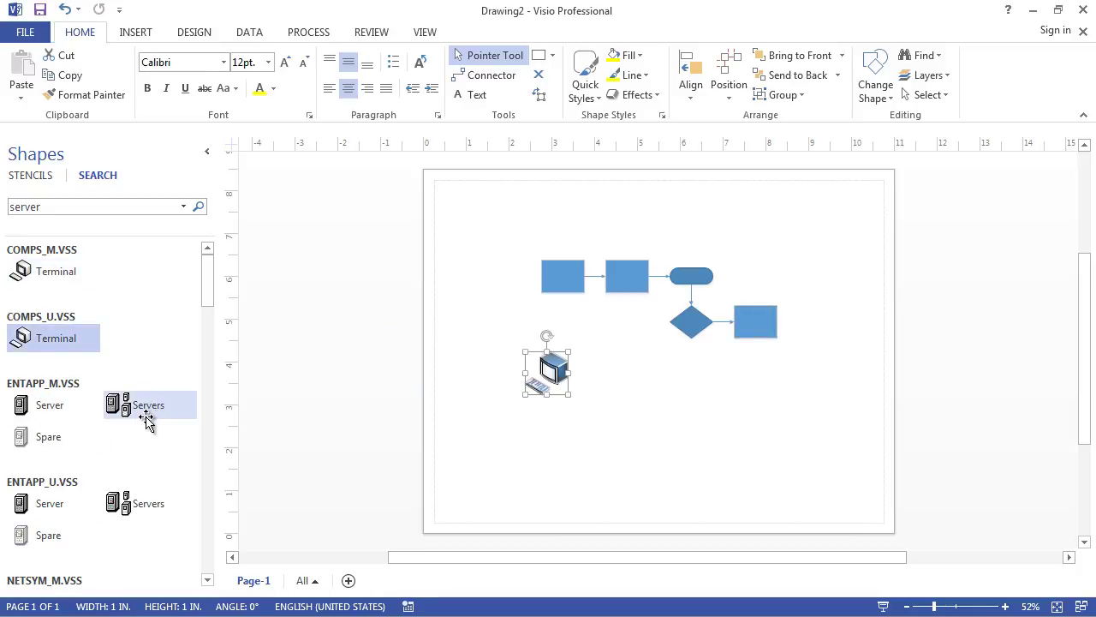
mouse_move(212, 294)
mouse_down()
mouse_move(230, 481)
mouse_move(219, 546)
mouse_up()
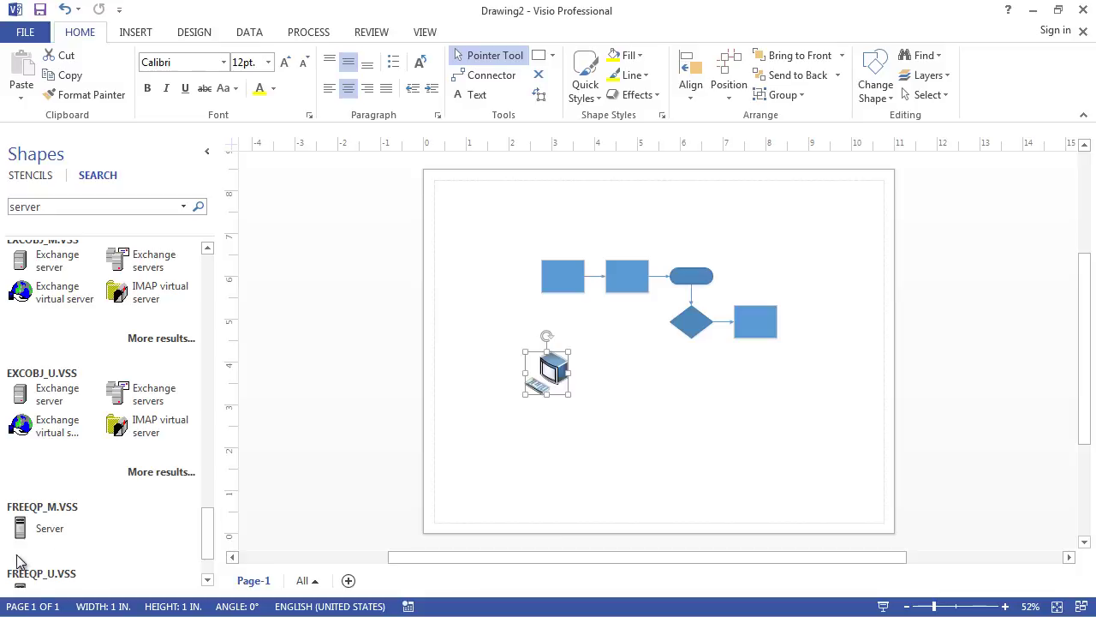